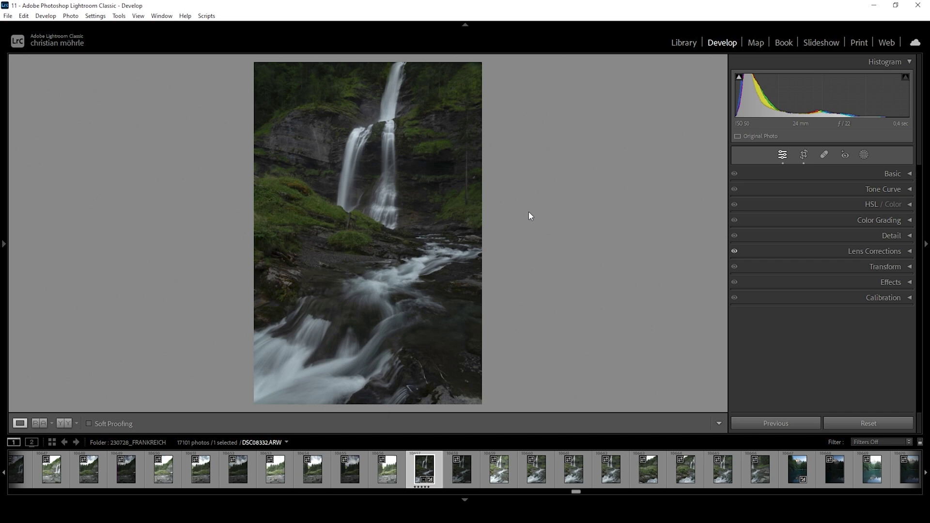
- Change the waterfall photo's profile from Adobe Color to Adobe Standard in the Basic panel
left_click(907, 175)
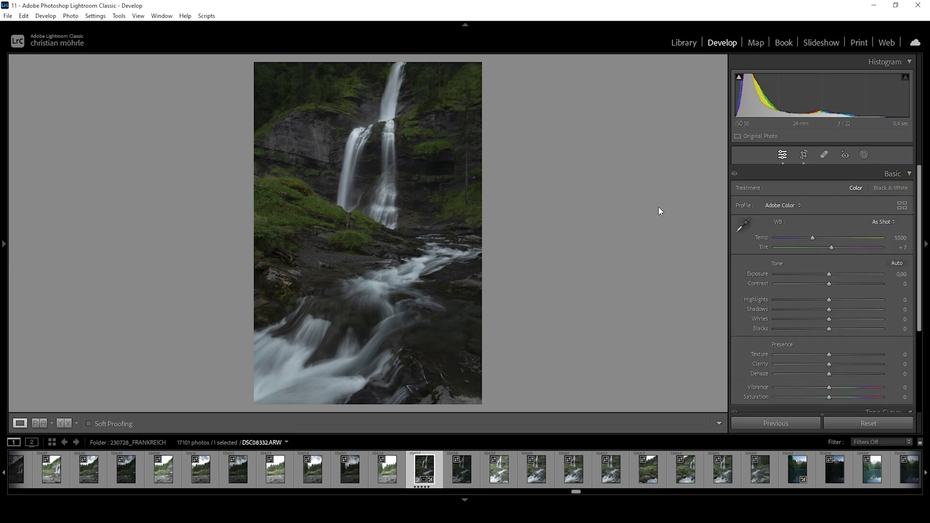
left_click(783, 205)
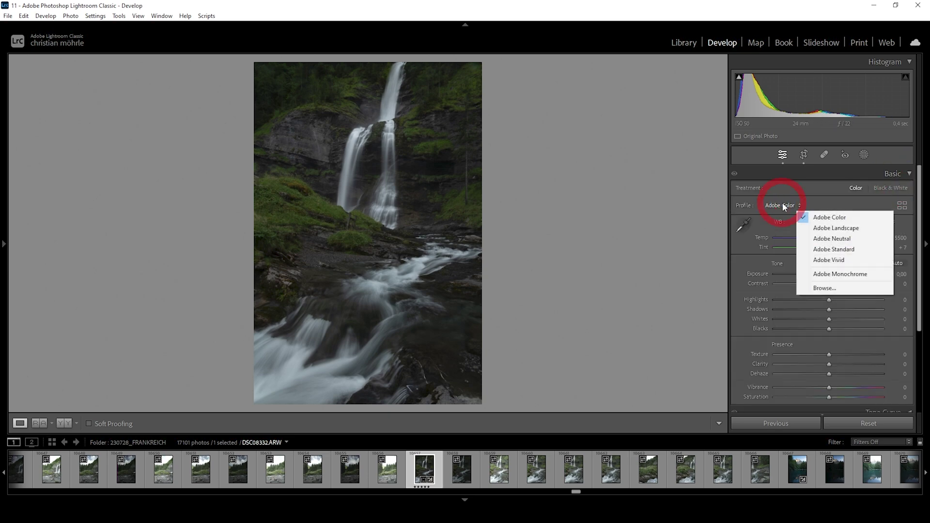
left_click(823, 250)
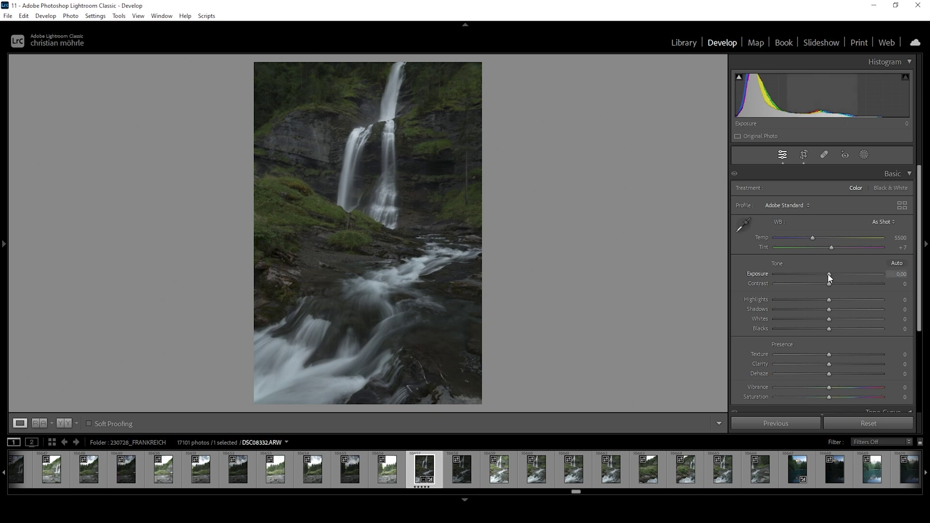
- Set Basic tone values to Exposure +0.75, Whites +47 and Blacks +10
left_click_drag(829, 275, 837, 275)
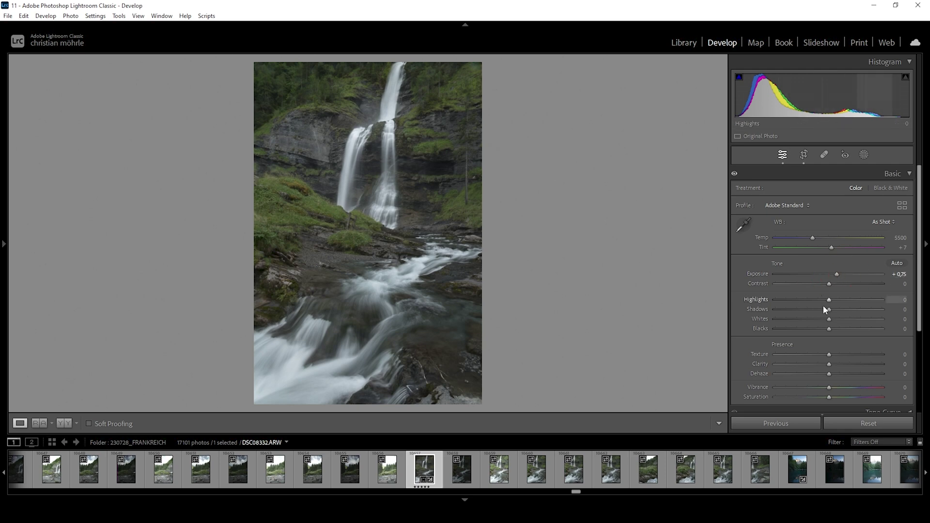
left_click_drag(832, 321, 853, 322)
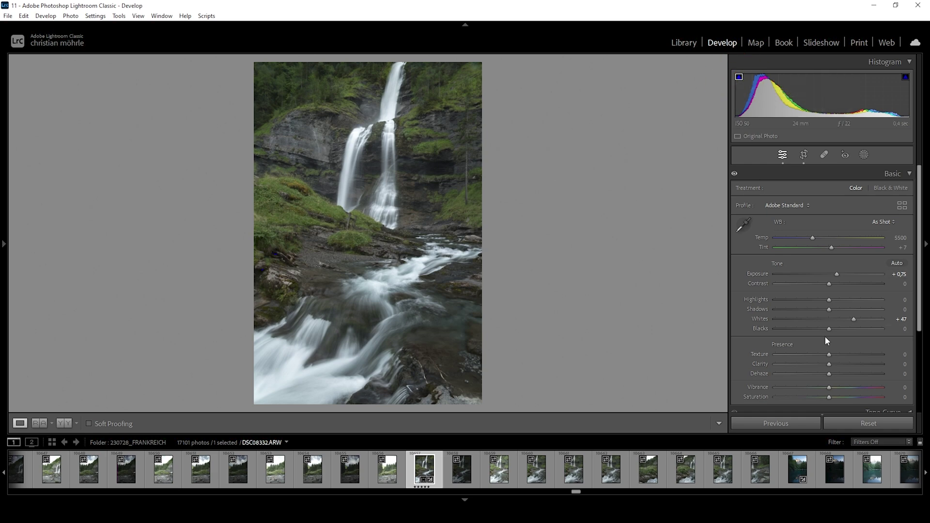
left_click_drag(829, 330, 832, 329)
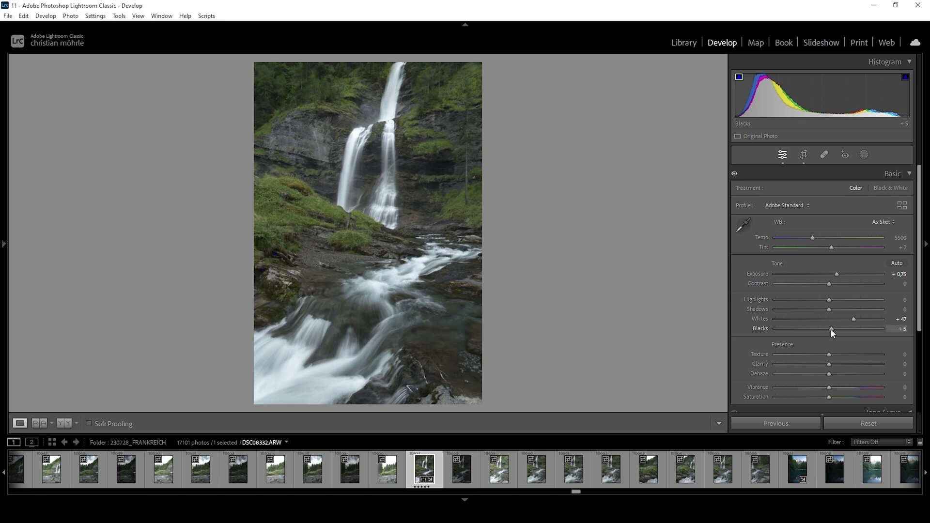
left_click_drag(833, 329, 833, 330)
left_click_drag(833, 329, 834, 330)
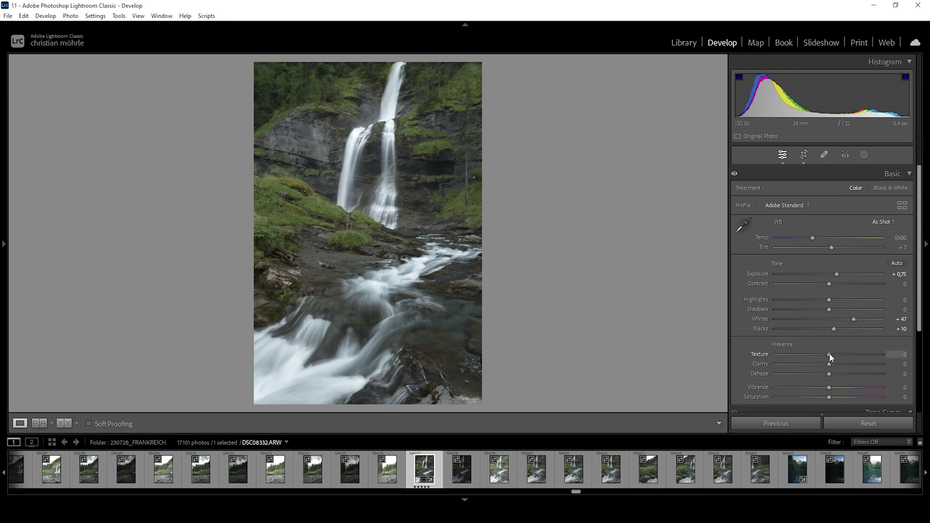
- Set presence values: Texture +4, Clarity −4, Dehaze −19 and Vibrance +30
left_click_drag(830, 356, 832, 355)
left_click_drag(830, 366, 817, 369)
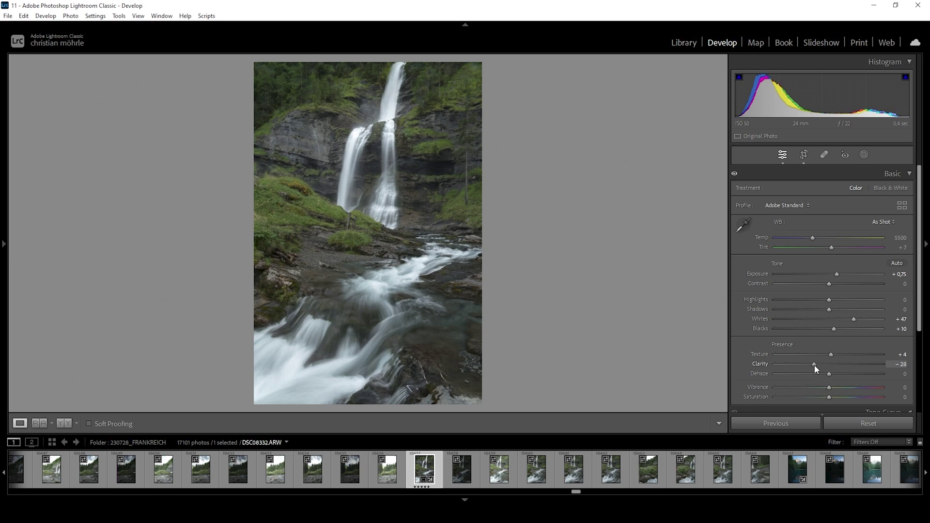
left_click(813, 365)
left_click_drag(816, 368, 822, 370)
left_click_drag(827, 366, 829, 374)
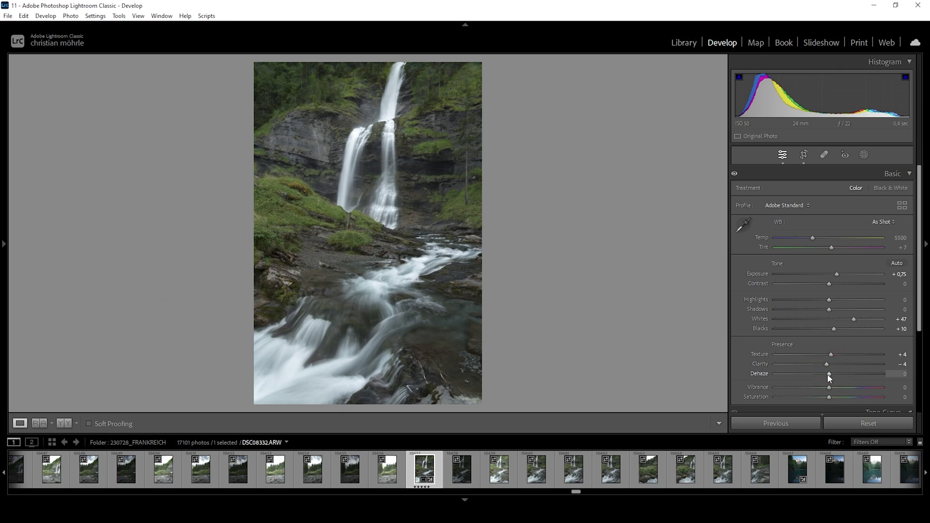
left_click_drag(828, 374, 824, 374)
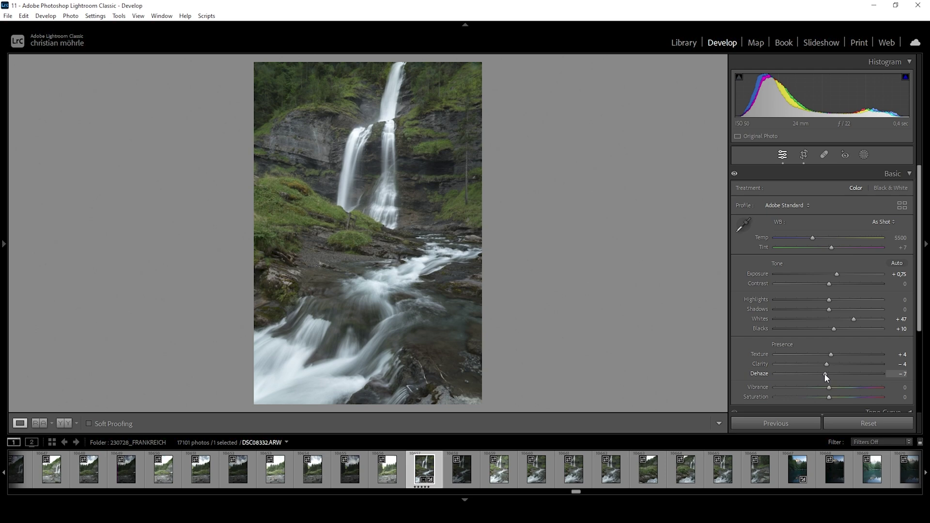
left_click_drag(824, 373, 808, 378)
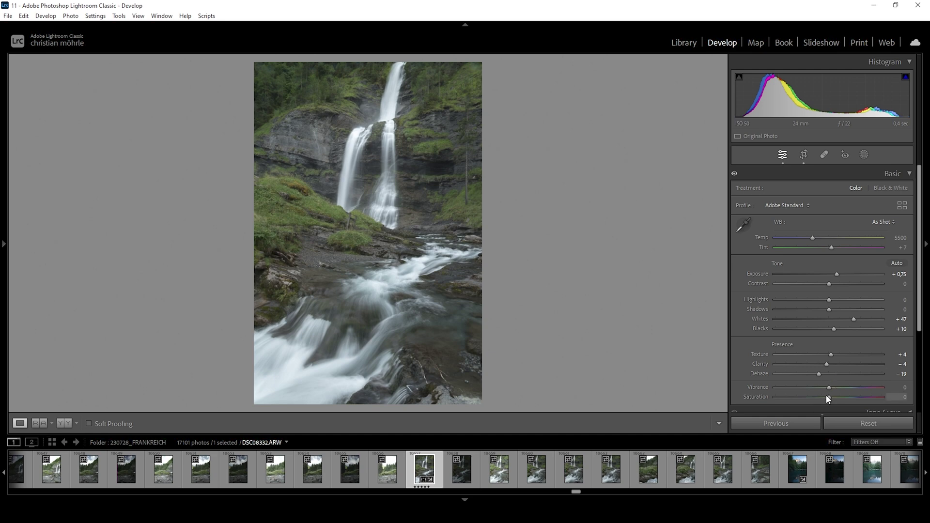
left_click_drag(830, 390, 846, 391)
left_click(64, 424)
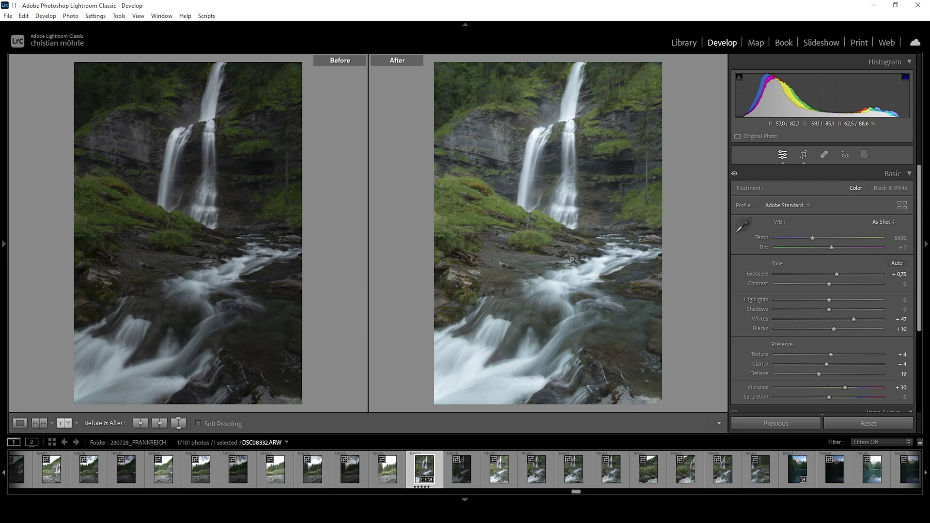
key("y")
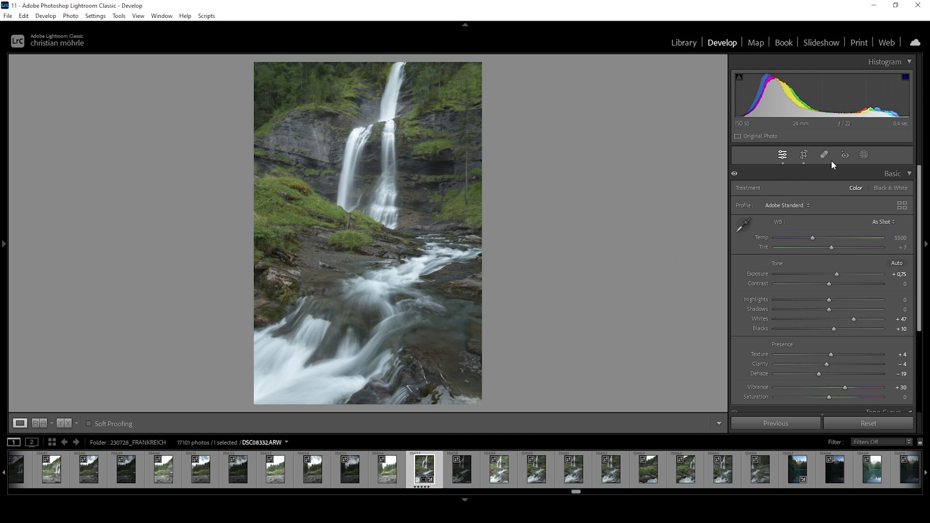
left_click(864, 155)
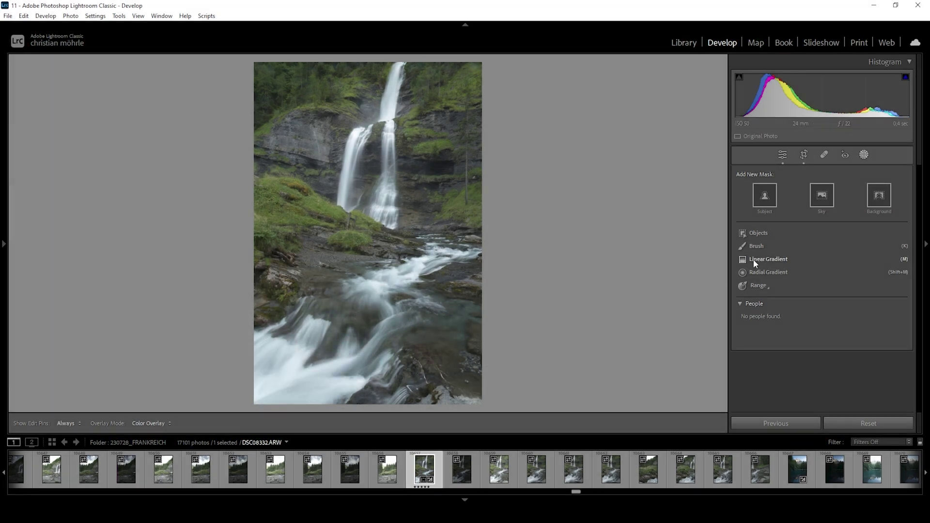
- Draw a linear gradient mask over the lower stream and set its Shadows to −23
left_click(748, 259)
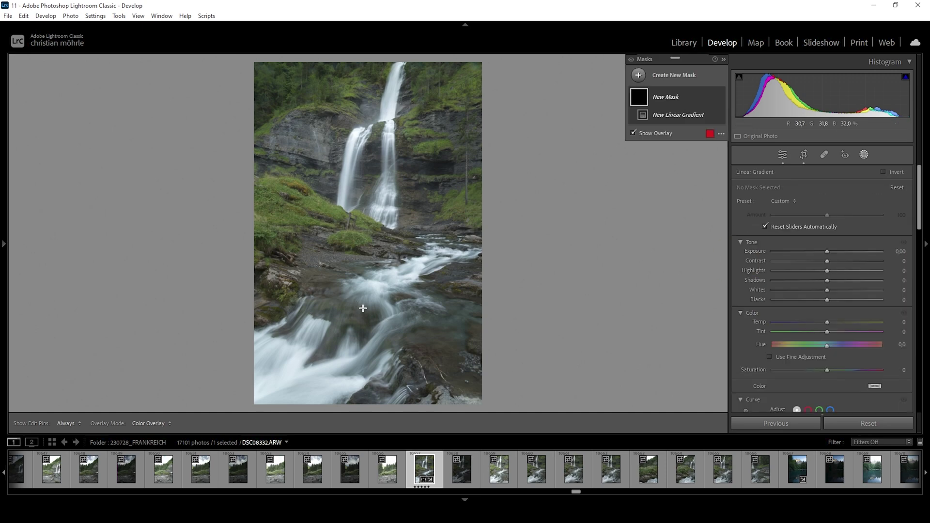
left_click_drag(363, 308, 325, 201)
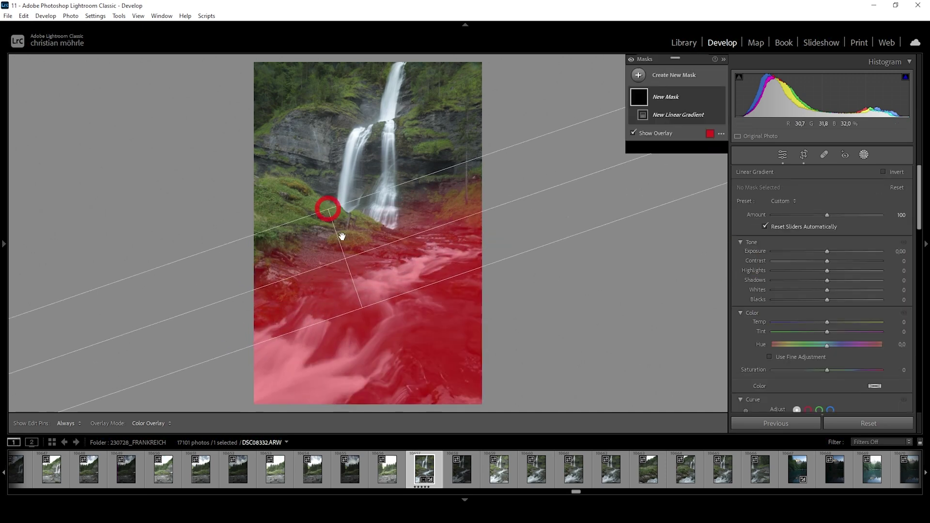
left_click_drag(357, 309, 363, 325)
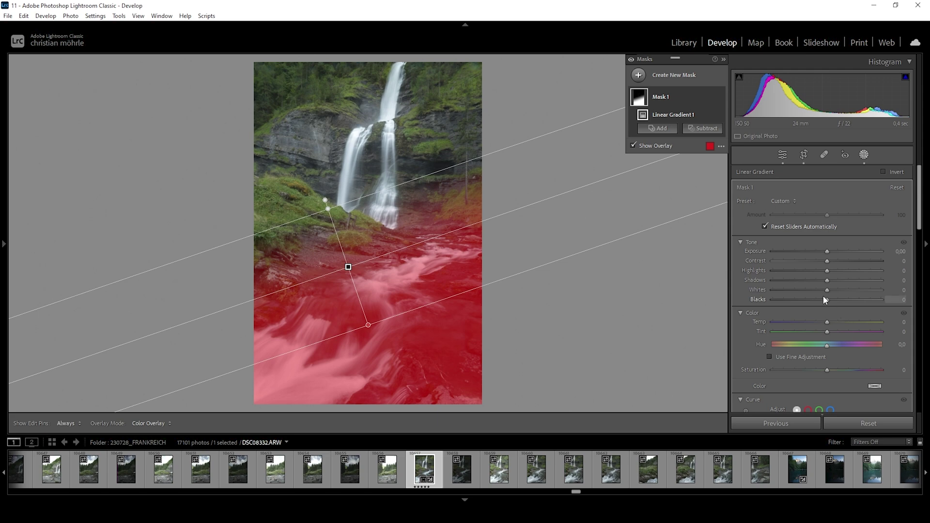
left_click_drag(828, 282, 814, 277)
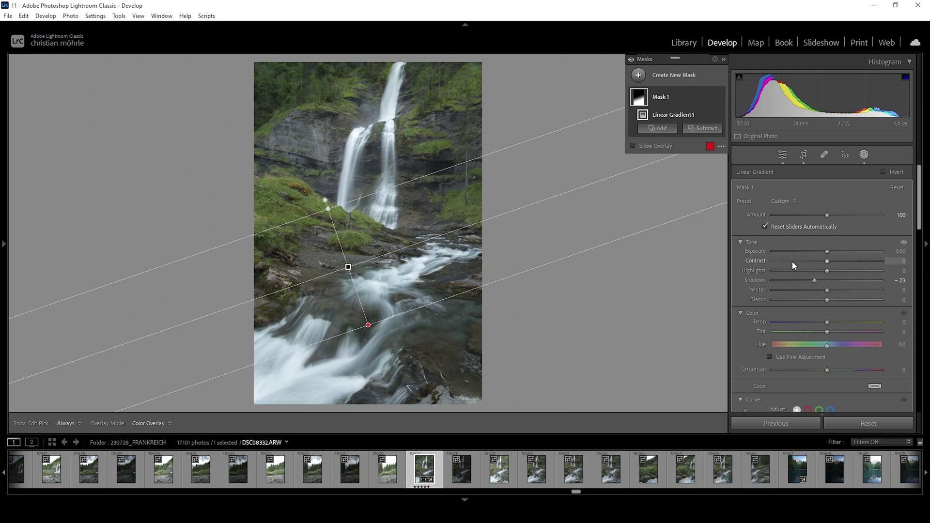
- Draw a radial gradient ellipse over the foreground cascade, rotated to follow the stream
left_click(639, 76)
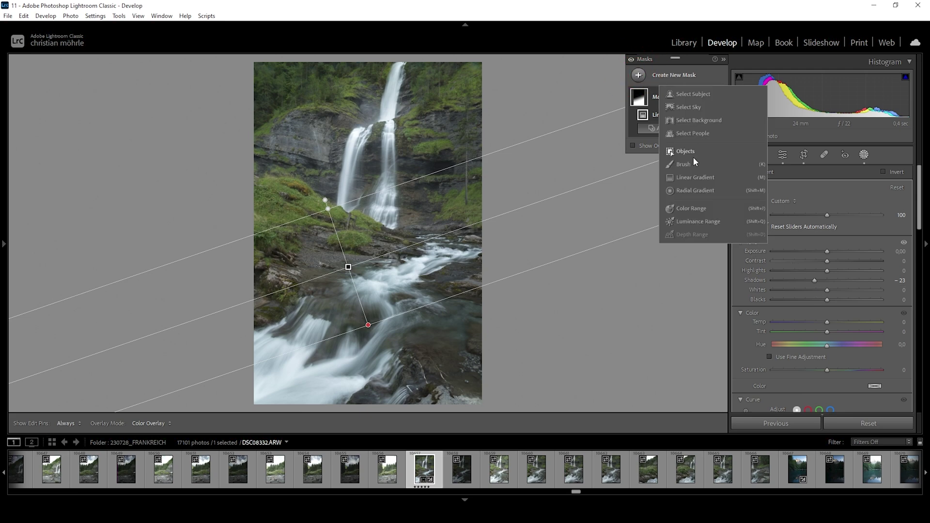
left_click(685, 190)
left_click_drag(379, 319, 487, 376)
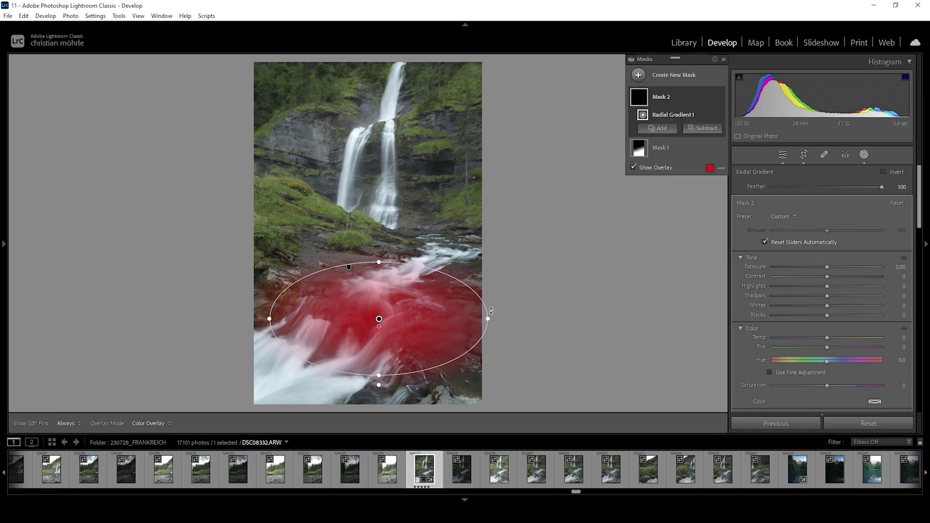
left_click_drag(491, 310, 480, 255)
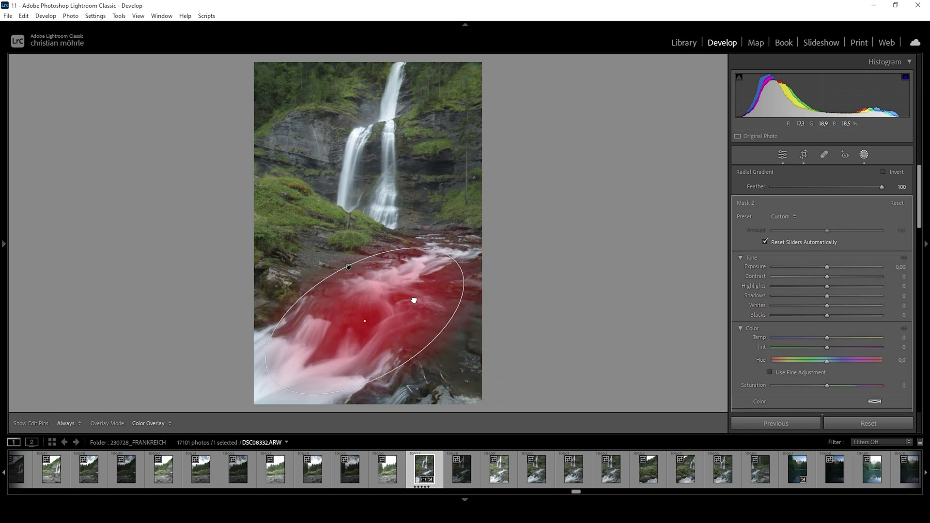
left_click_drag(414, 301, 408, 300)
left_click_drag(392, 367, 397, 376)
left_click_drag(456, 253, 448, 246)
left_click_drag(422, 277, 423, 278)
- Give the radial mask Texture +29 and Clarity +13
scroll(849, 334, "down", 5)
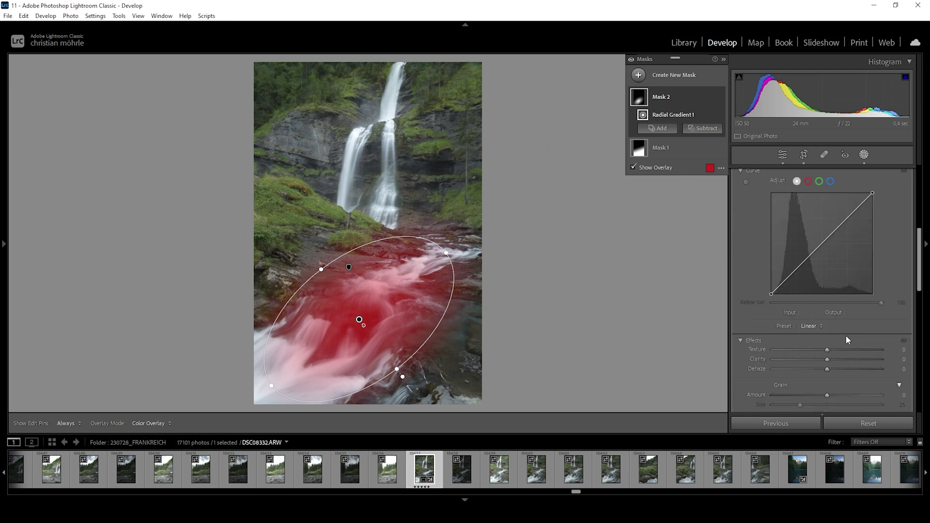
scroll(847, 339, "down", 2)
left_click_drag(827, 289, 841, 292)
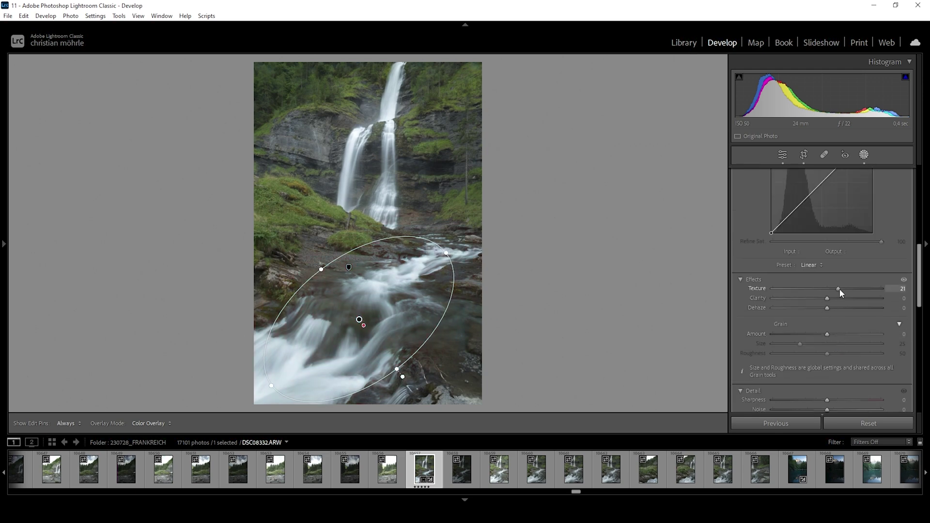
left_click_drag(843, 290, 840, 304)
left_click_drag(834, 300, 835, 301)
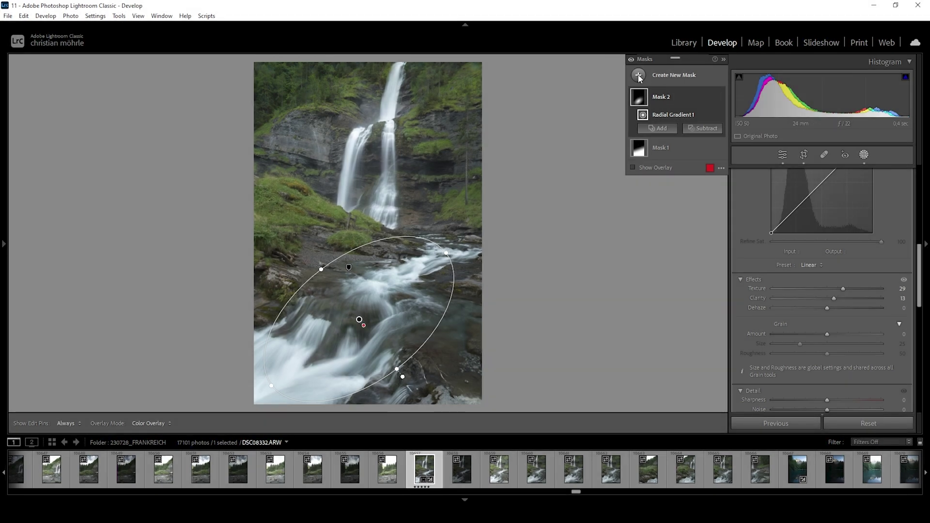
- Add a top-down linear gradient mask over the cliff and falls with Exposure −0.71
left_click(639, 76)
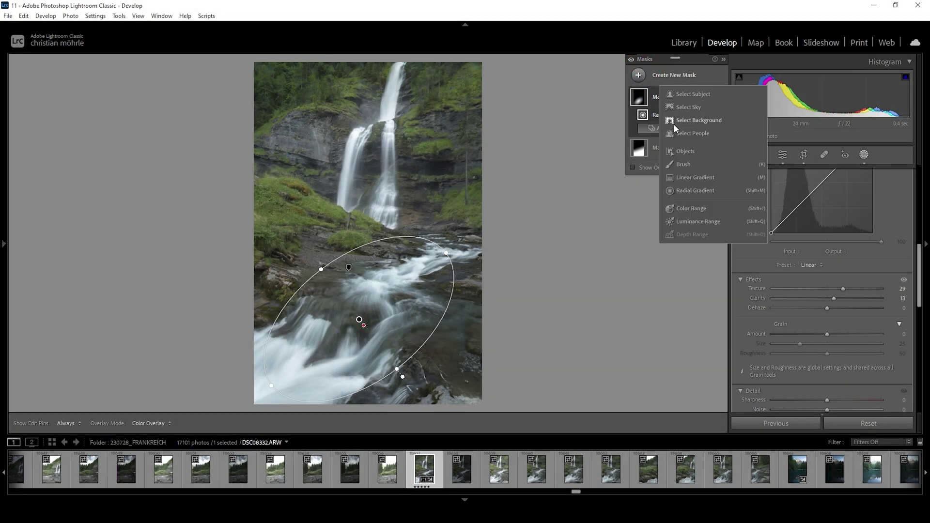
left_click(695, 177)
left_click_drag(354, 152, 330, 262)
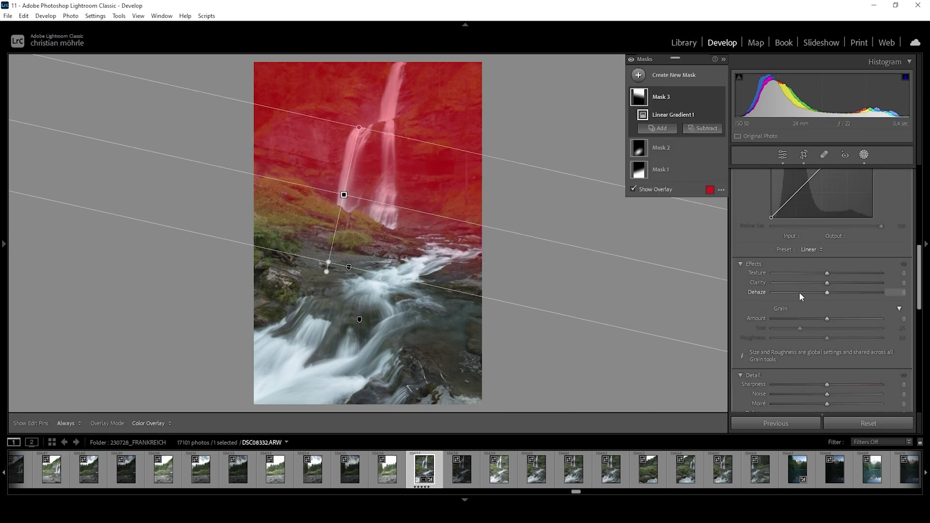
scroll(841, 225, "up", 5)
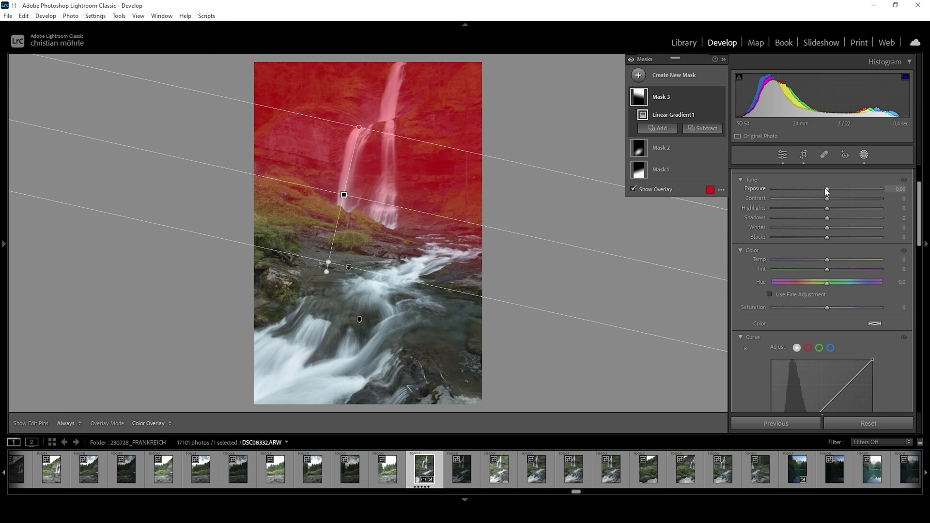
left_click_drag(826, 188, 814, 182)
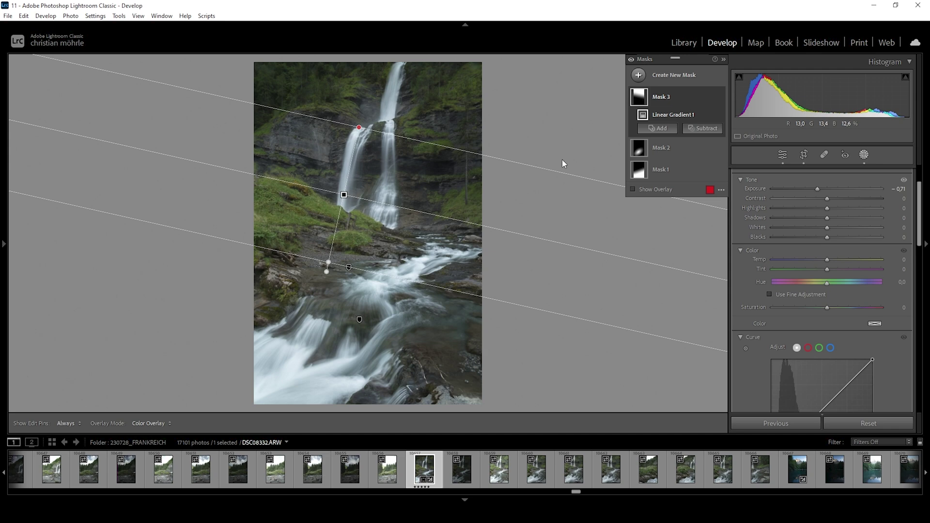
- Subtract an elongated radial area around the falls from Mask 3, then start a new radial mask
left_click(706, 130)
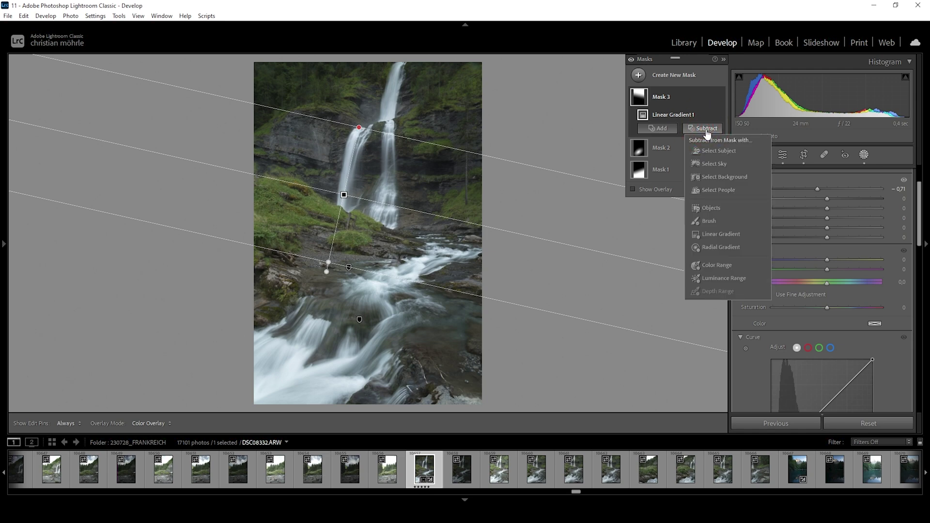
left_click(713, 248)
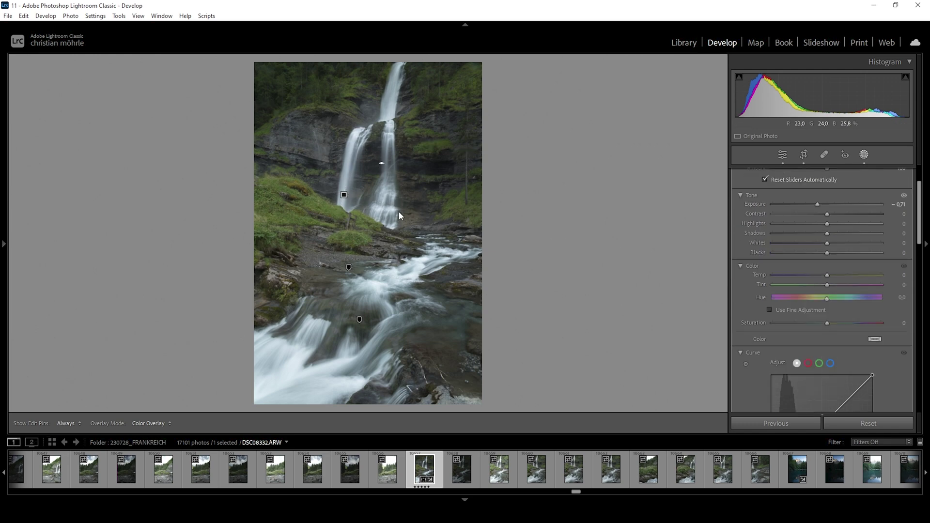
left_click_drag(399, 212, 376, 218)
left_click_drag(378, 173, 376, 109)
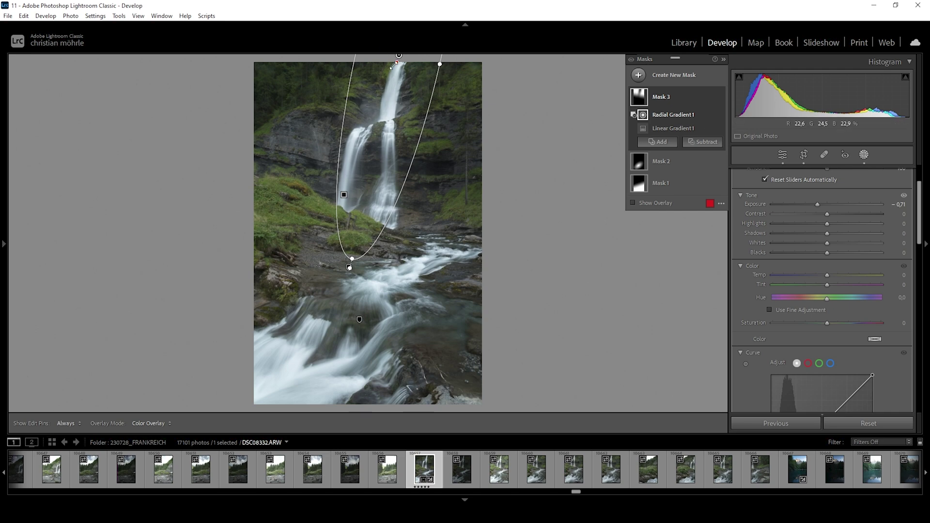
left_click(639, 74)
left_click(699, 196)
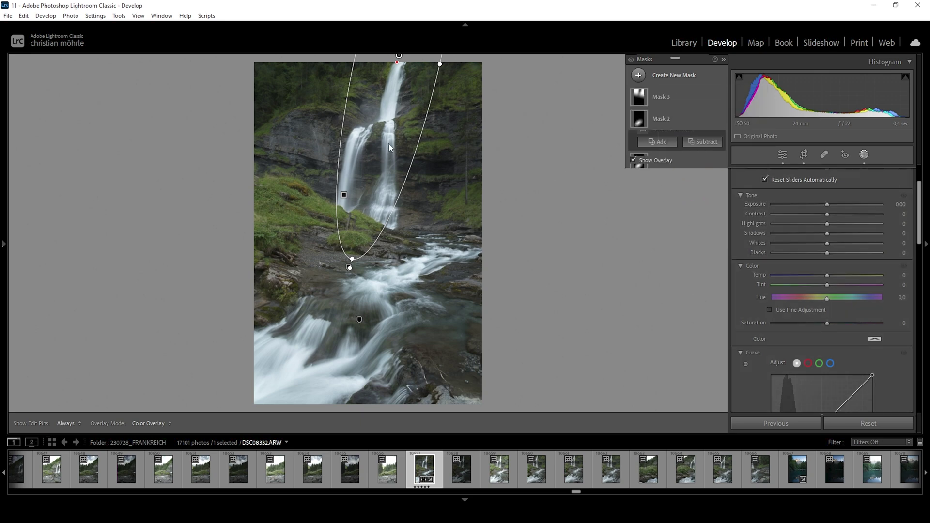
- Place a radial gradient at the top of the falls with Exposure +0.75, Blacks +46, Dehaze −6
left_click_drag(377, 148, 443, 205)
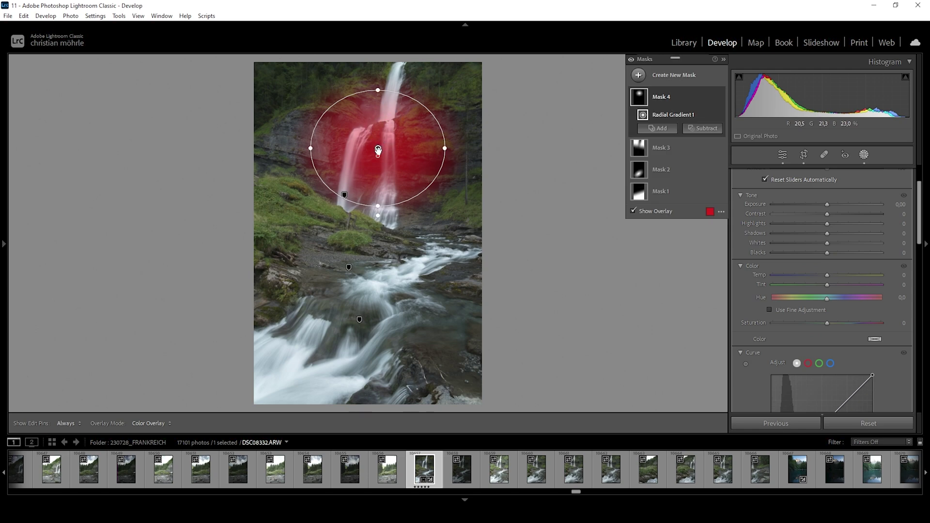
left_click_drag(378, 148, 400, 63)
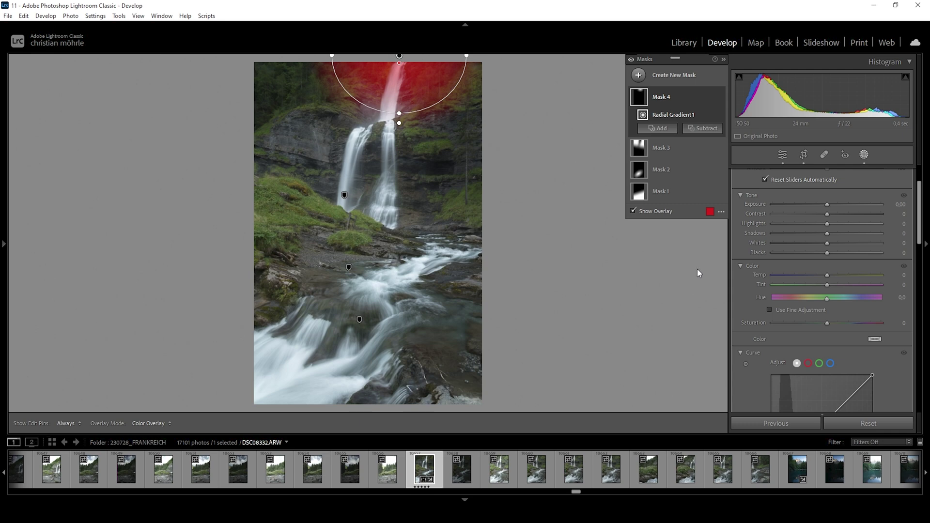
left_click_drag(828, 203, 833, 205)
mouse_move(830, 252)
left_mouse_down()
mouse_move(853, 254)
mouse_move(836, 252)
left_mouse_up()
scroll(851, 272, "down", 8)
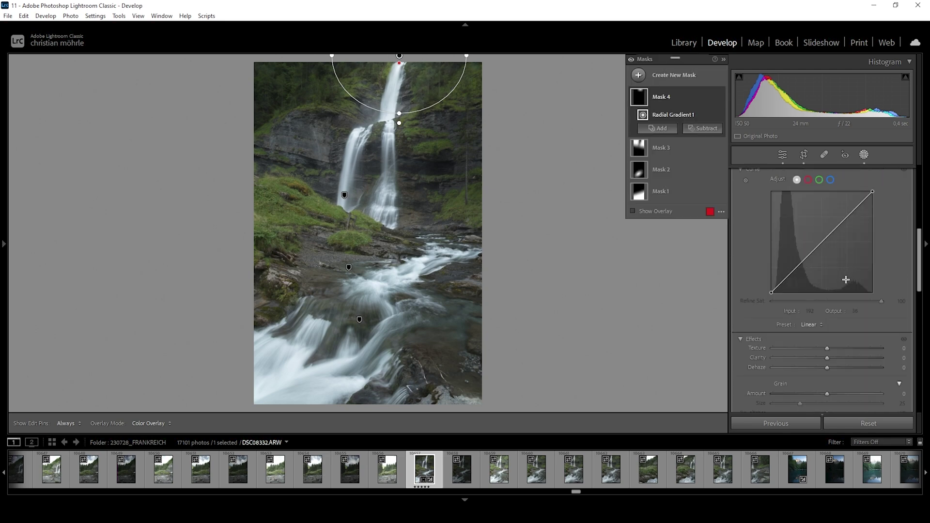
mouse_move(827, 306)
left_mouse_down()
mouse_move(814, 302)
mouse_move(824, 303)
left_mouse_up()
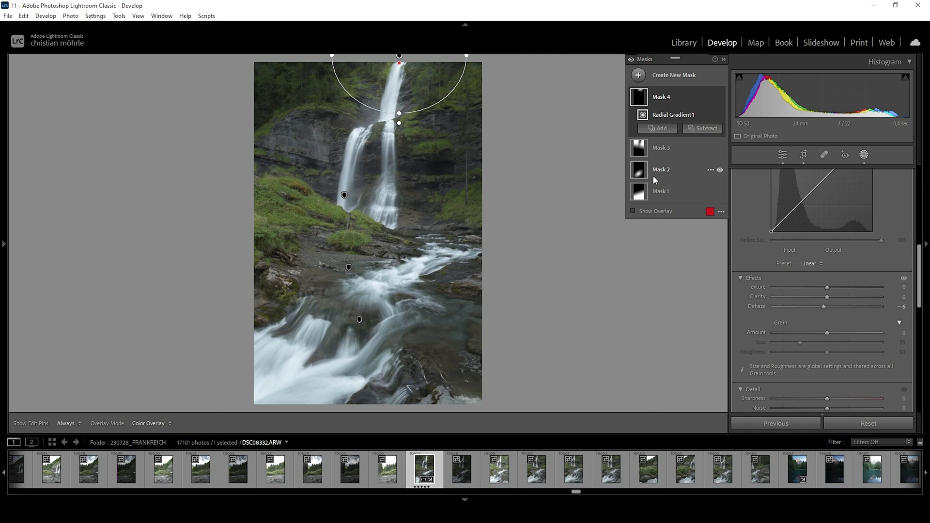
key("Escape")
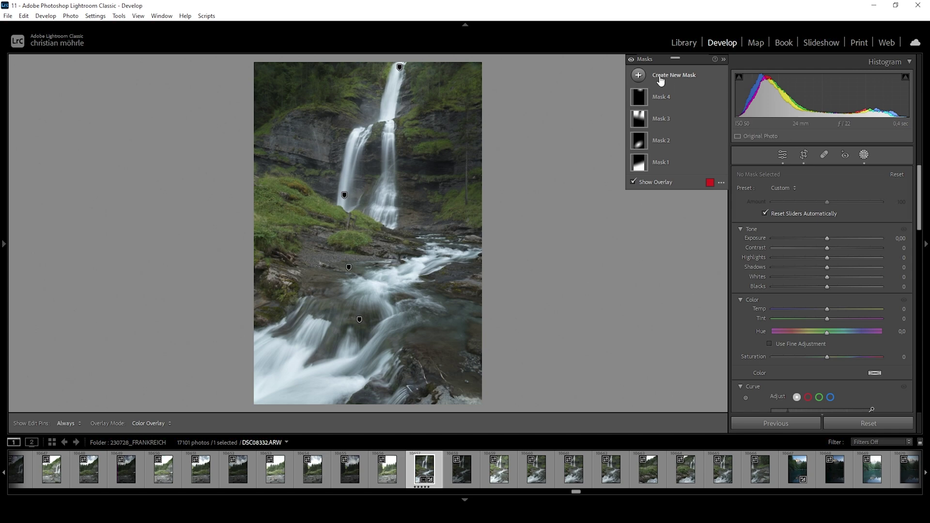
- Toggle the masks off and on to compare, then exit masking back to Basic
left_click(631, 60)
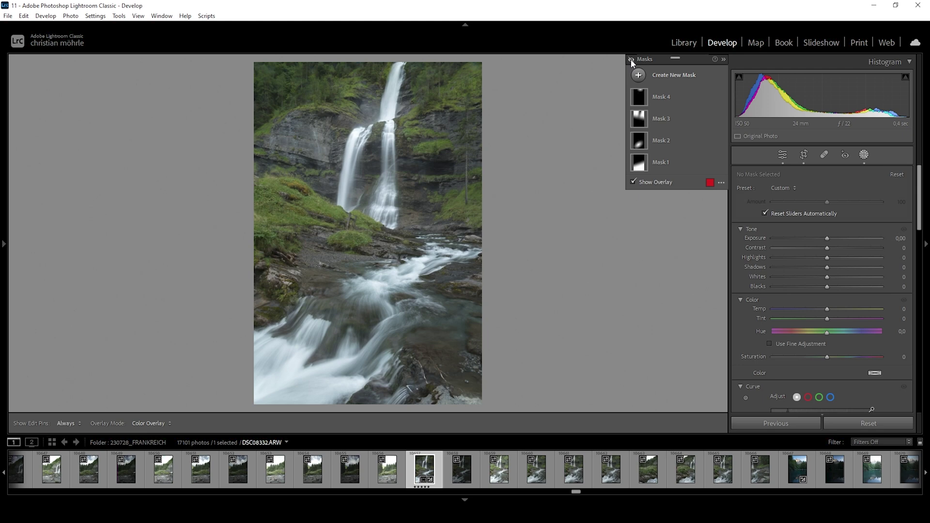
left_click(631, 60)
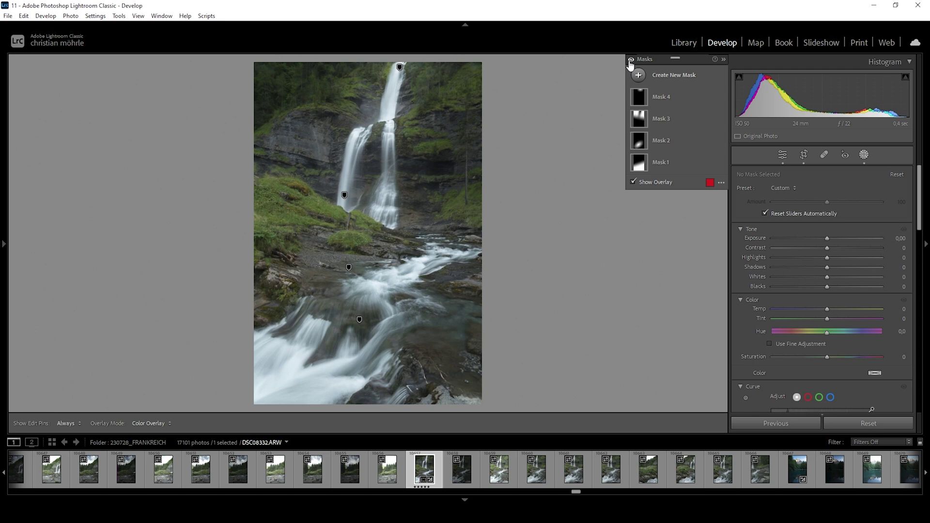
key("shift+w")
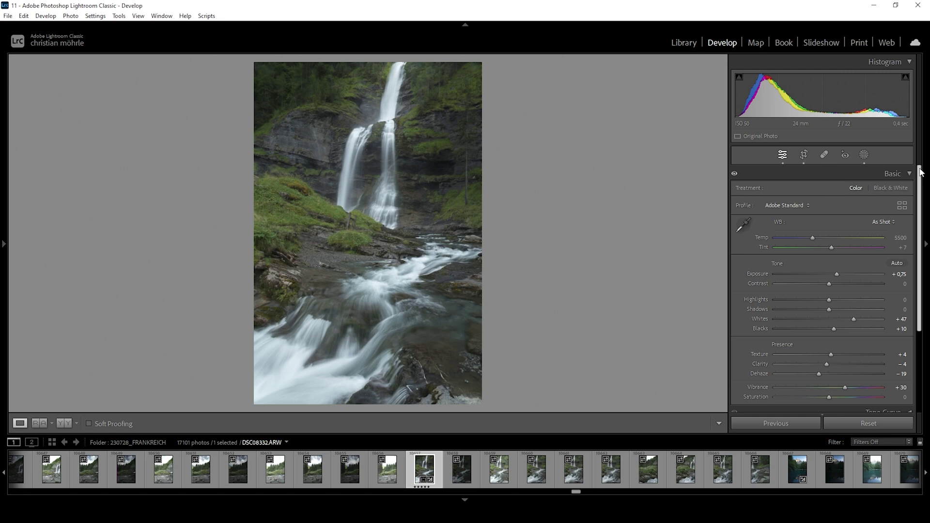
- In HSL / Color, set the Yellow hue to +31 and the Green hue to +5
left_click_drag(922, 172, 919, 253)
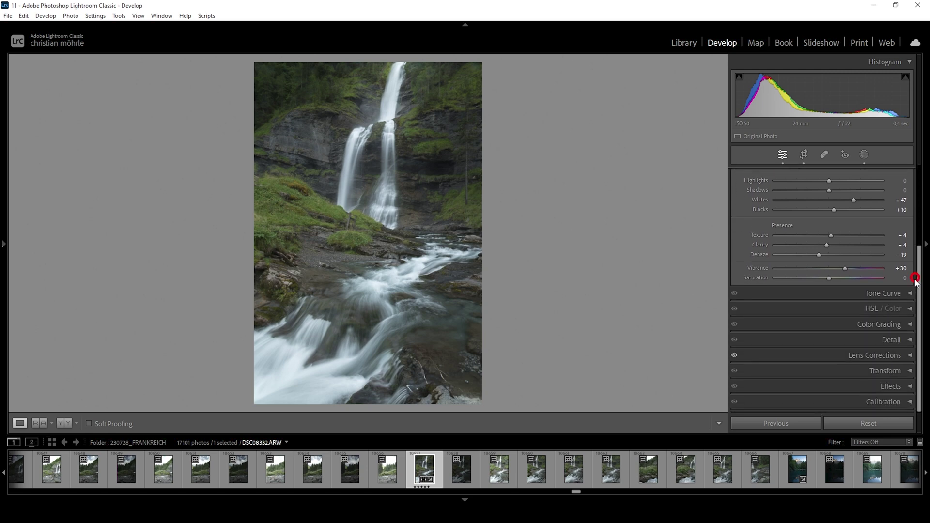
left_click(907, 313)
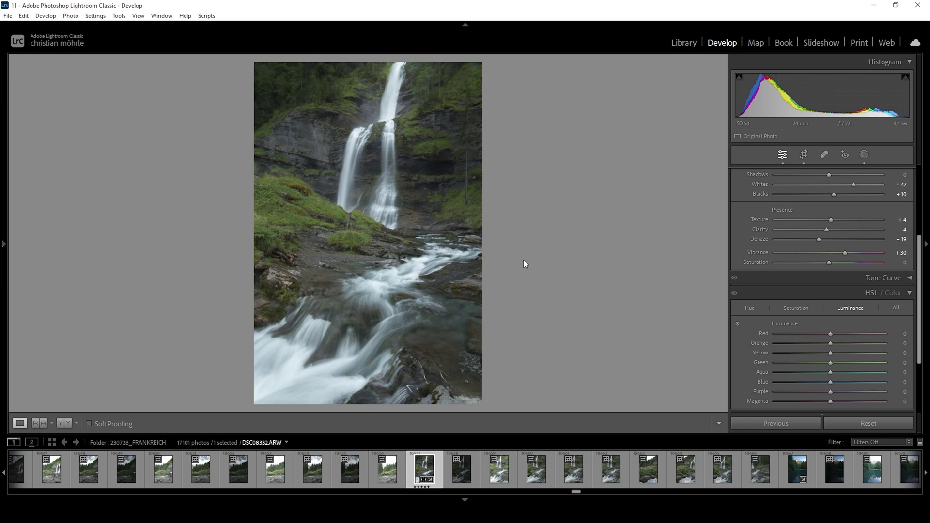
left_click(750, 308)
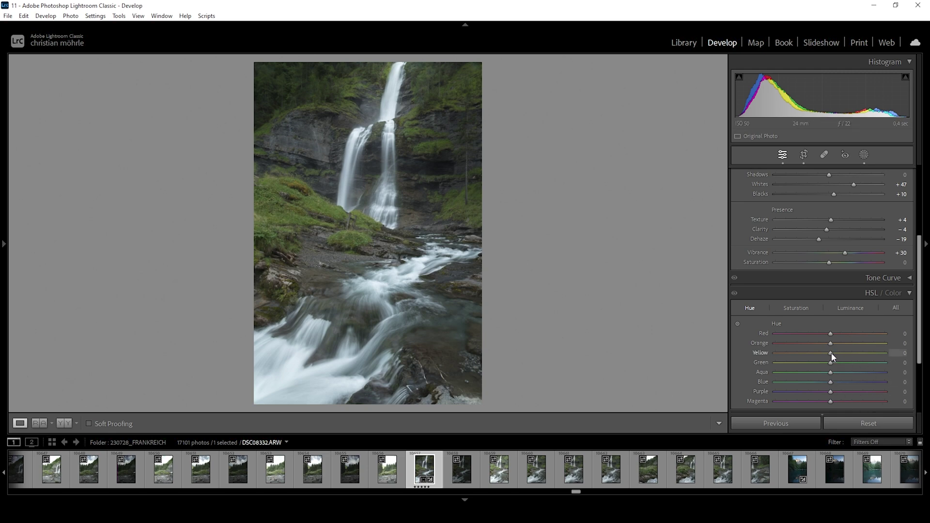
left_click_drag(832, 353, 835, 354)
left_click_drag(837, 353, 838, 353)
left_click(795, 309)
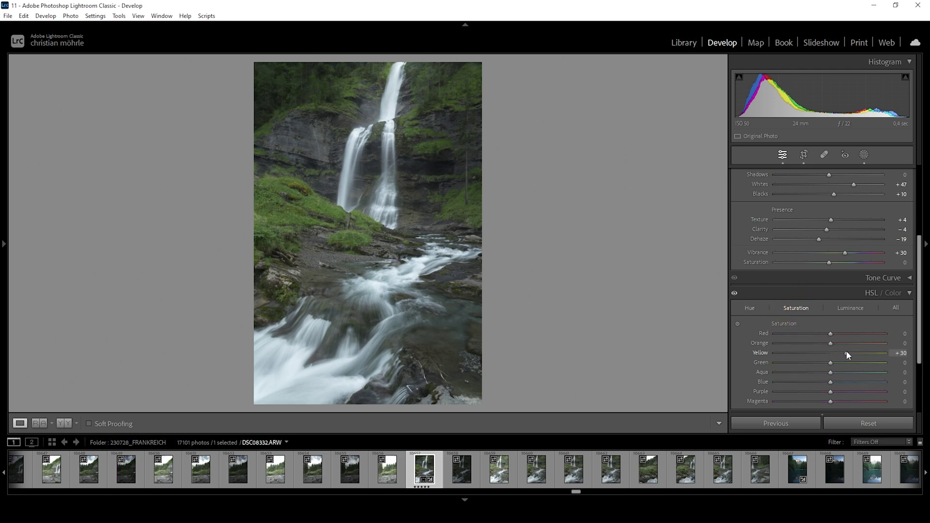
- Raise HSL saturation of greens to +29 and blues to +22, with yellows at +28
left_click_drag(847, 354, 847, 360)
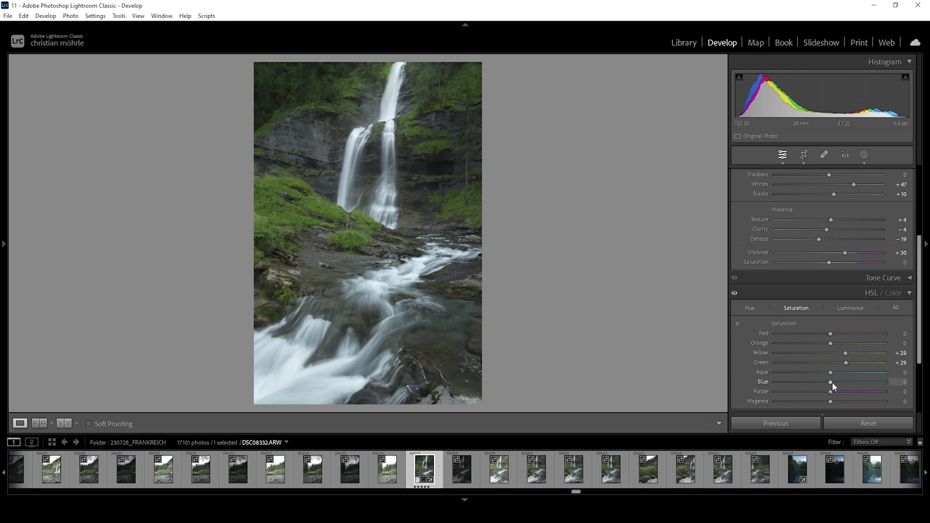
mouse_move(831, 383)
left_mouse_down()
mouse_move(879, 381)
mouse_move(844, 382)
left_mouse_up()
- Set HSL luminance of yellows to +33 and greens to +47, then collapse the HSL panel
left_click(849, 307)
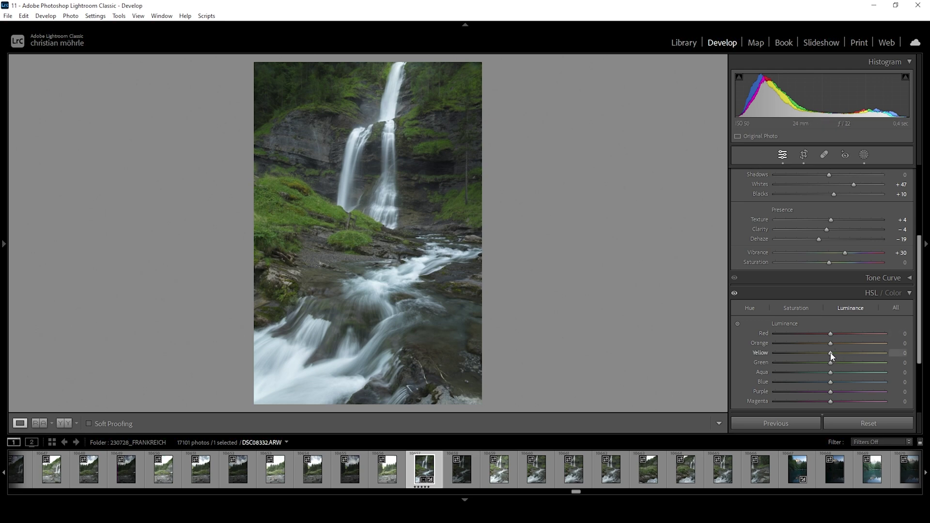
left_click_drag(831, 355, 849, 354)
left_click_drag(855, 362, 856, 362)
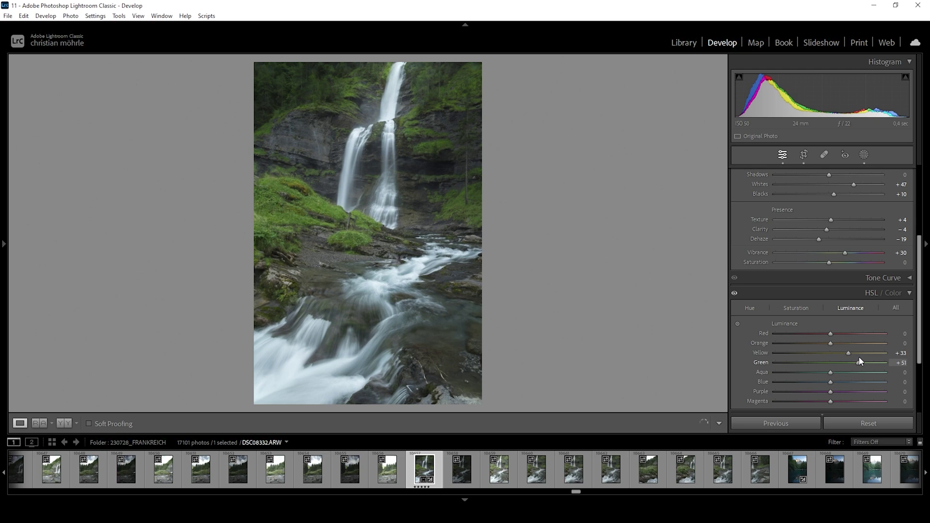
left_click_drag(861, 360, 856, 356)
left_click(819, 291)
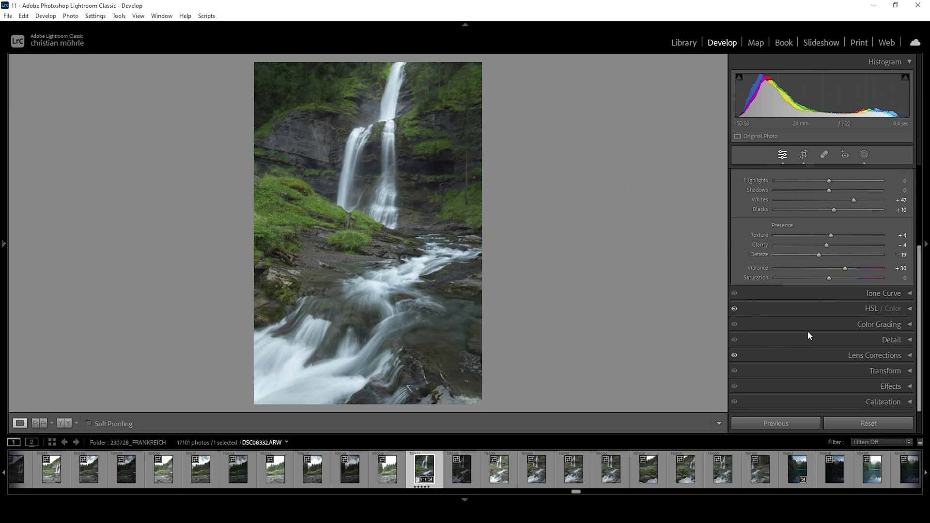
- Set the Color Grading shadow hue to 220 and return its saturation to 0
left_click(907, 325)
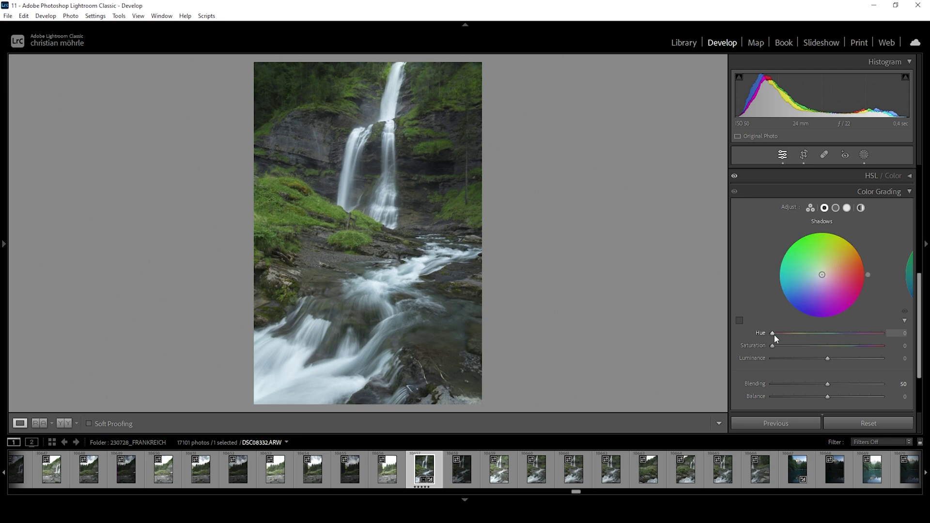
left_click_drag(773, 334, 843, 343)
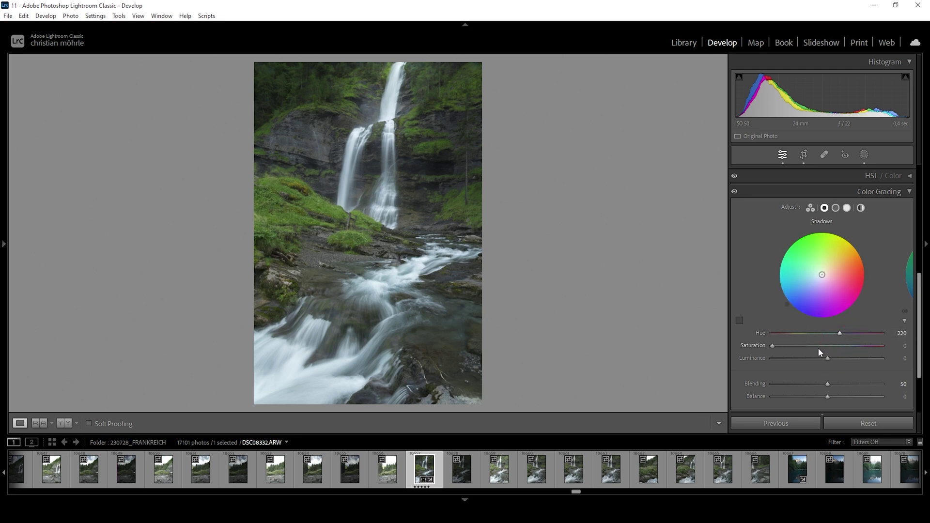
left_click_drag(772, 345, 775, 344)
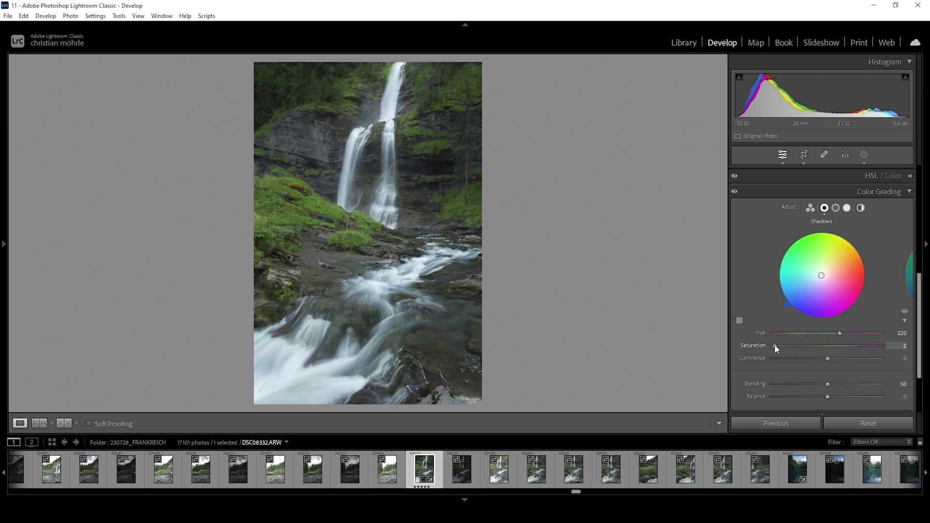
left_click_drag(776, 349, 784, 347)
left_click_drag(783, 347, 775, 347)
- Give the midtones a colour grade of hue 214 and saturation 4, then collapse Color Grading
left_click(836, 208)
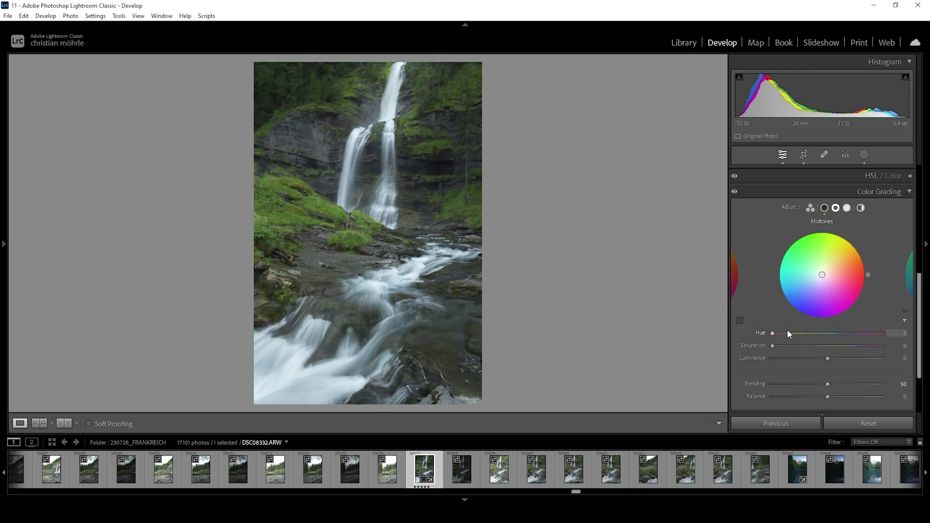
left_click_drag(774, 330, 839, 338)
left_click_drag(773, 345, 777, 346)
left_click(910, 193)
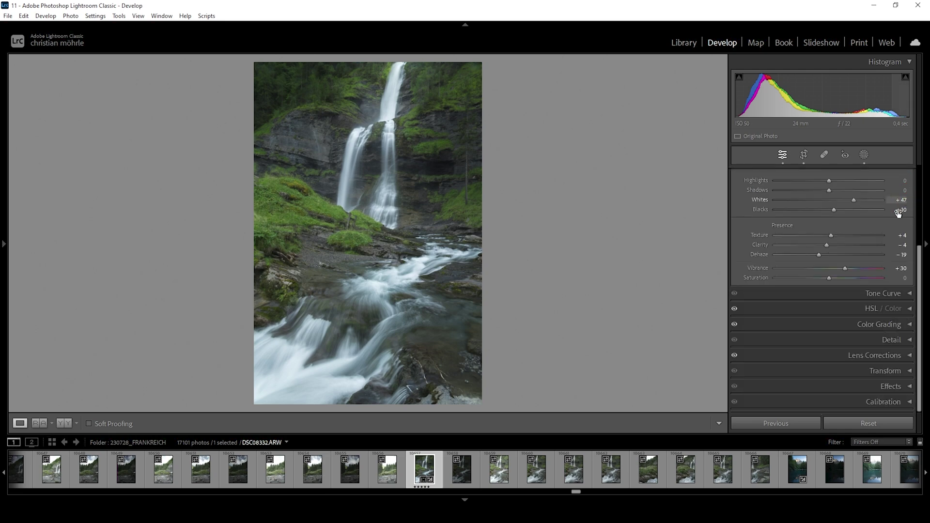
- Set the Calibration Green Primary to hue +14 and saturation +10
left_click(909, 402)
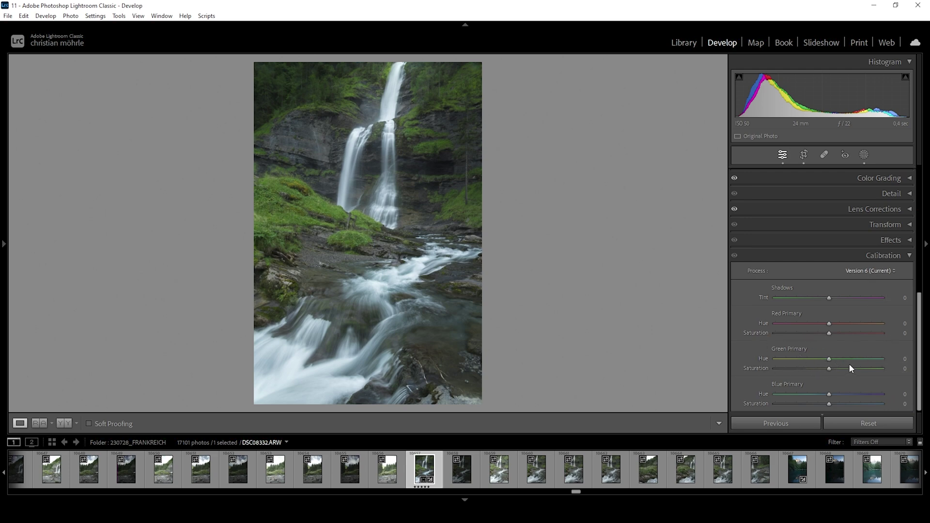
left_click_drag(829, 361, 837, 363)
left_click_drag(830, 369, 834, 369)
left_click(911, 257)
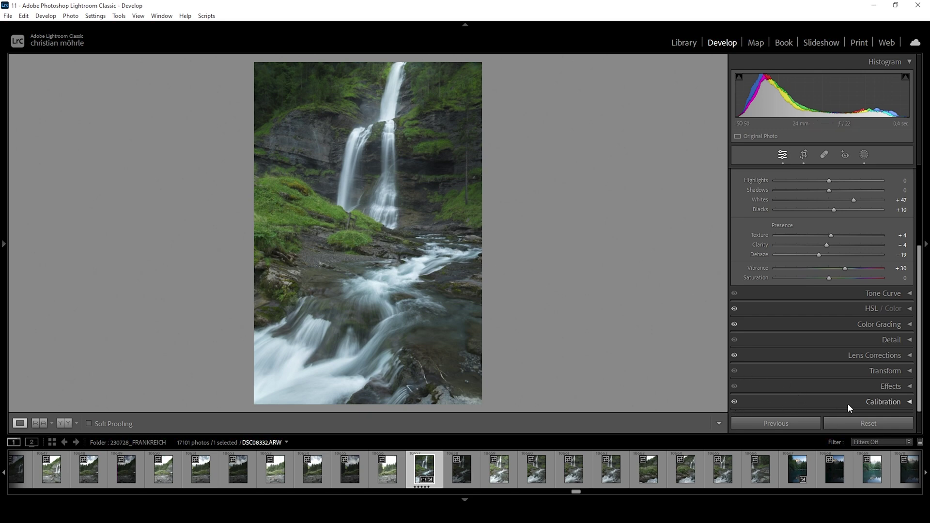
- Apply a post-crop vignette with amount −6 in the Effects panel
left_click(853, 386)
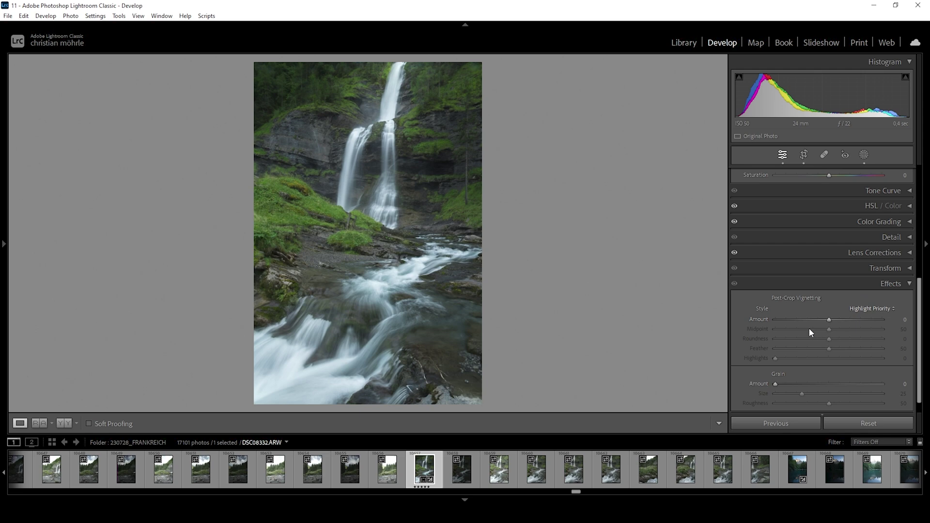
left_click_drag(829, 320, 826, 321)
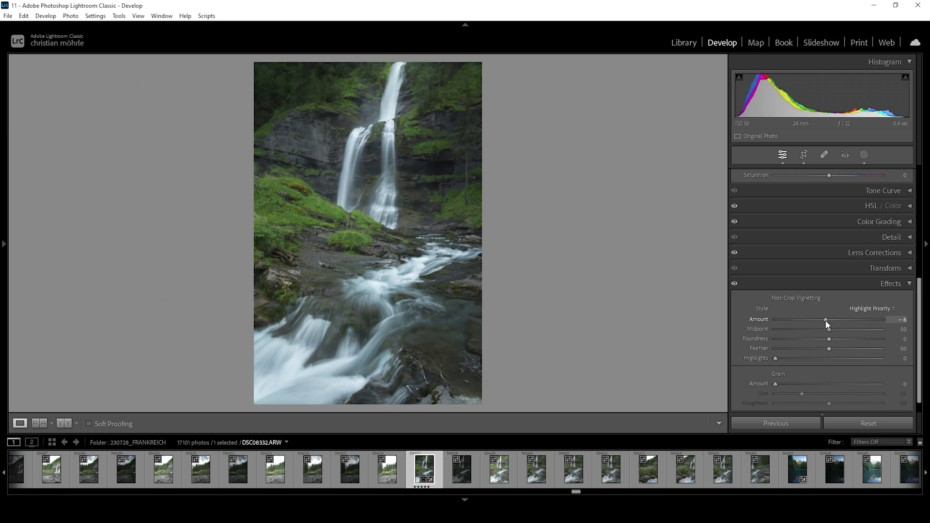
left_click(902, 283)
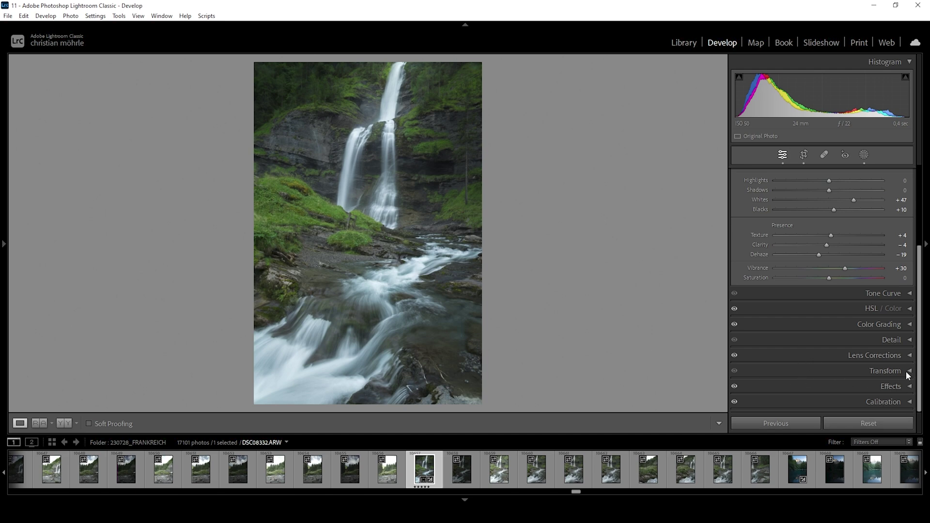
- Set sharpening to Amount 73, Radius 0.5, Detail 100 and Masking 82
left_click(845, 339)
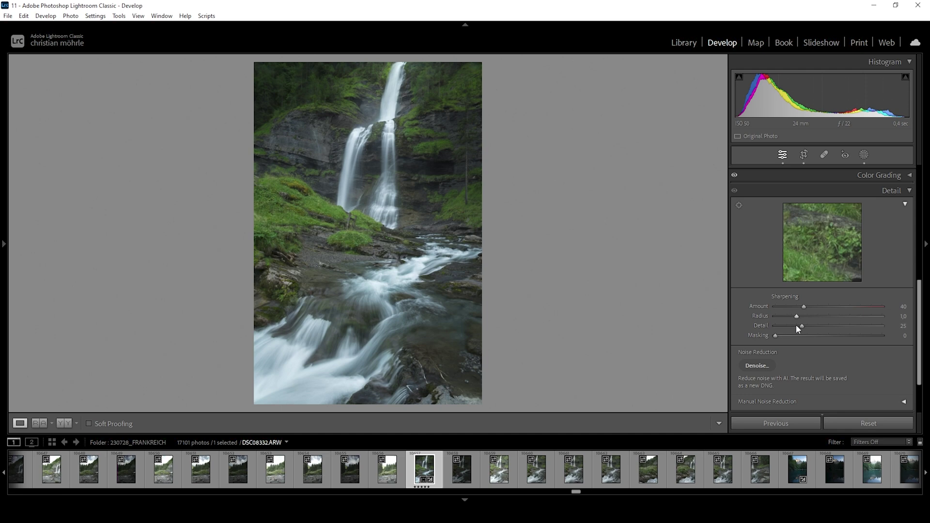
left_click_drag(799, 319, 743, 311)
left_click_drag(807, 326, 916, 324)
left_click_drag(775, 336, 863, 336)
left_click_drag(800, 305, 828, 308)
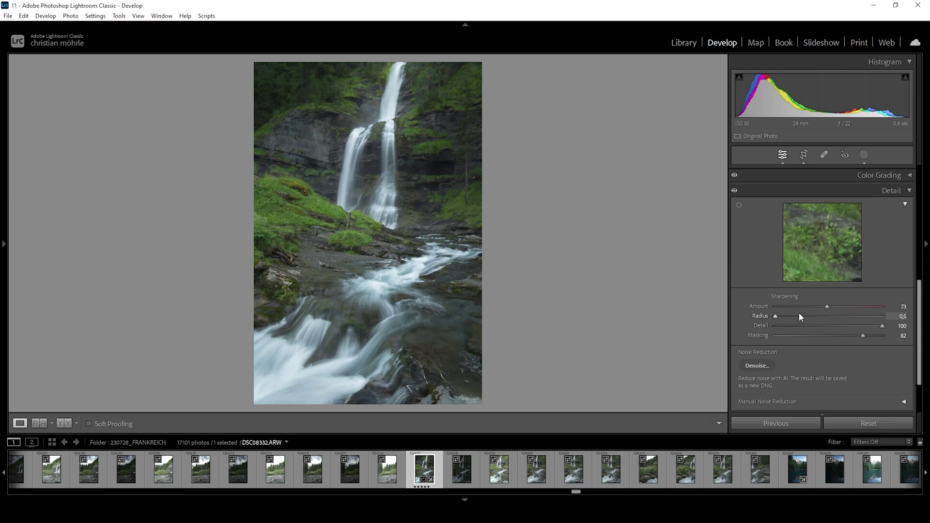